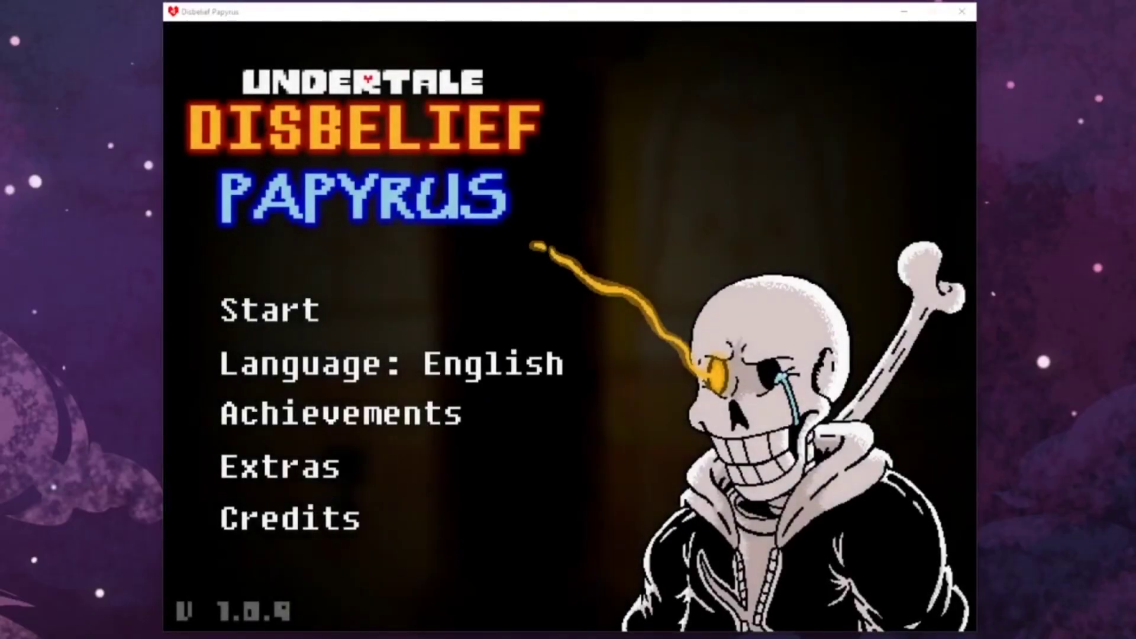
- Quit the Papyrus mod and switch Retrocompatibility Mode On in the engine options
{"action": "key", "text": "Escape"}
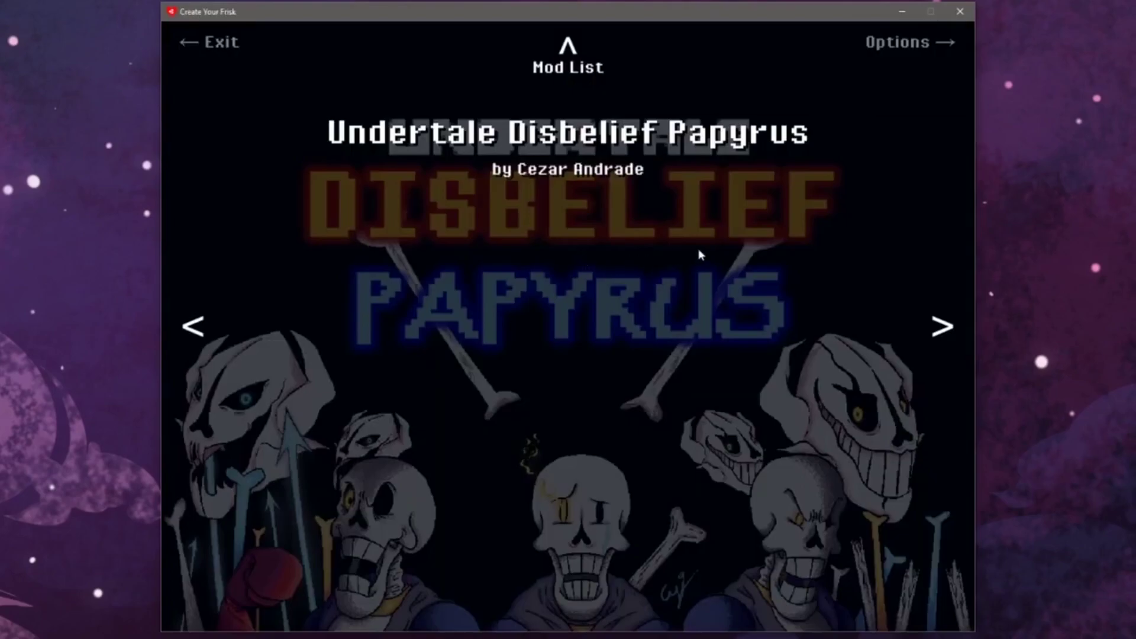
{"action": "left_click", "coordinate": [895, 49]}
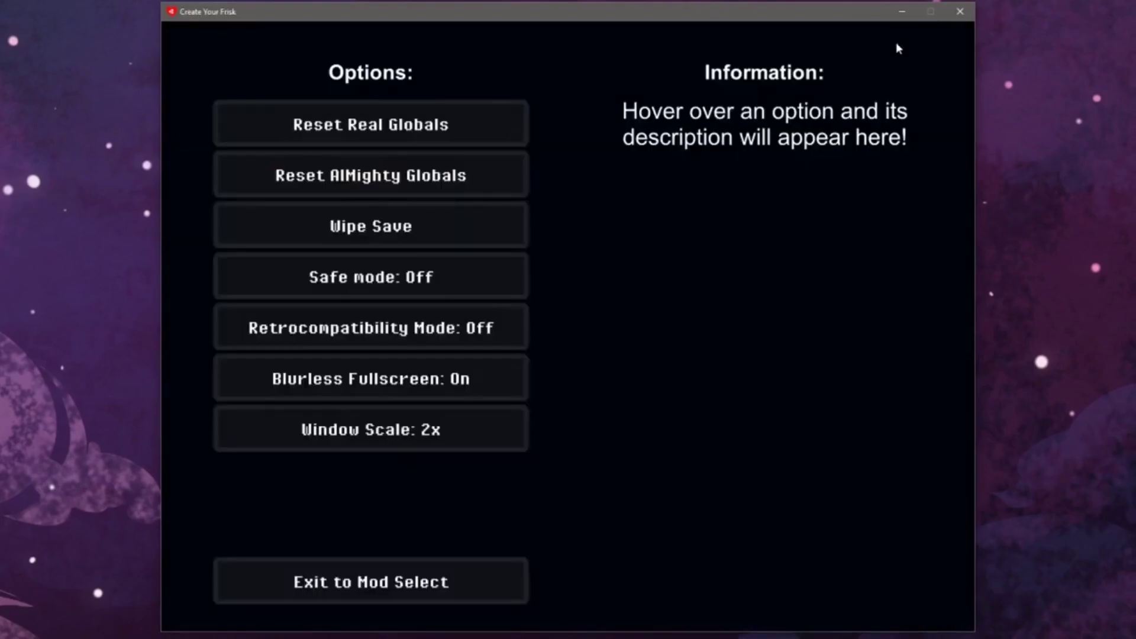
{"action": "mouse_move", "coordinate": [460, 335]}
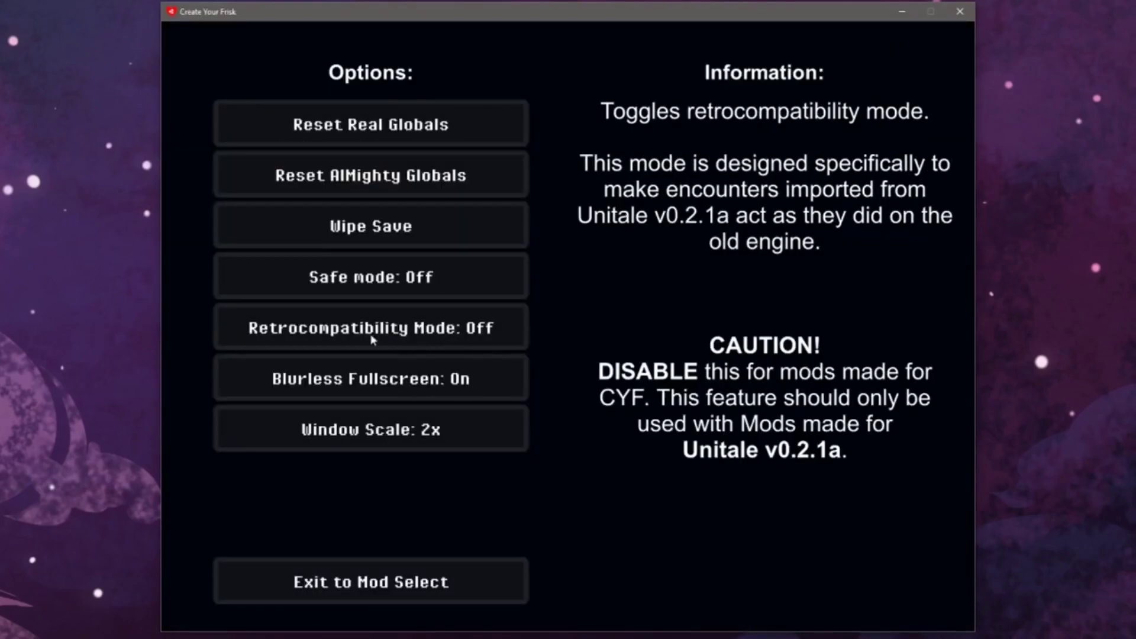
{"action": "left_click", "coordinate": [432, 336]}
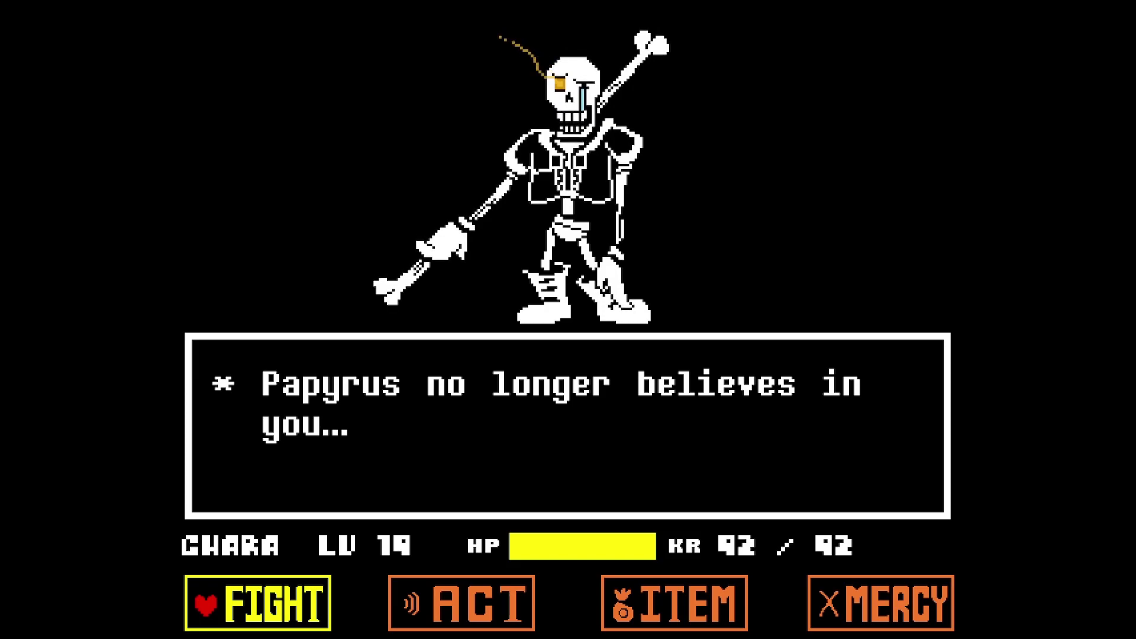
- Open ITEM in the Papyrus battle and eat the top-right SnowPiece
{"action": "key", "text": "Right"}
{"action": "key", "text": "Left"}
{"action": "key", "text": "Right"}
{"action": "key", "text": "Right"}
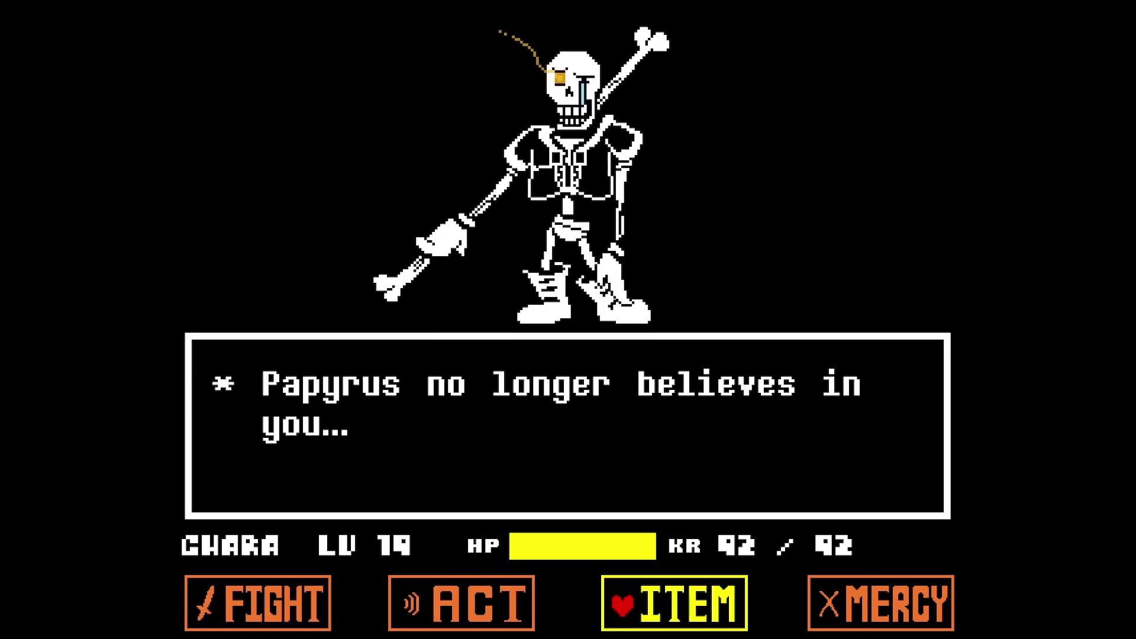
{"action": "key", "text": "z"}
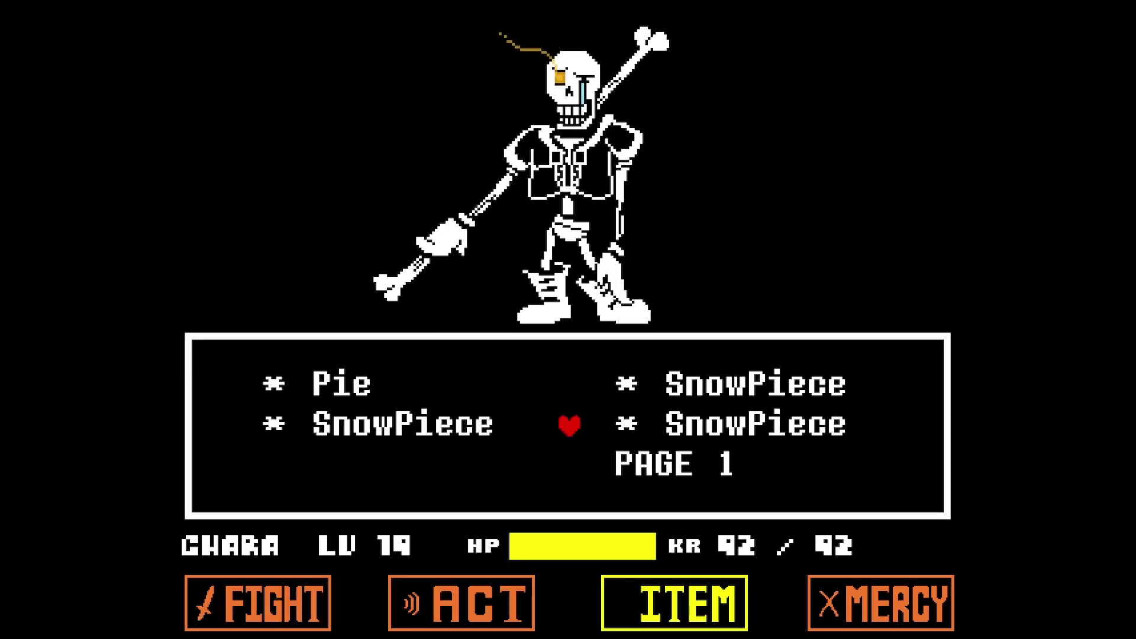
{"action": "key", "text": "Right"}
{"action": "key", "text": "Up"}
{"action": "key", "text": "Left"}
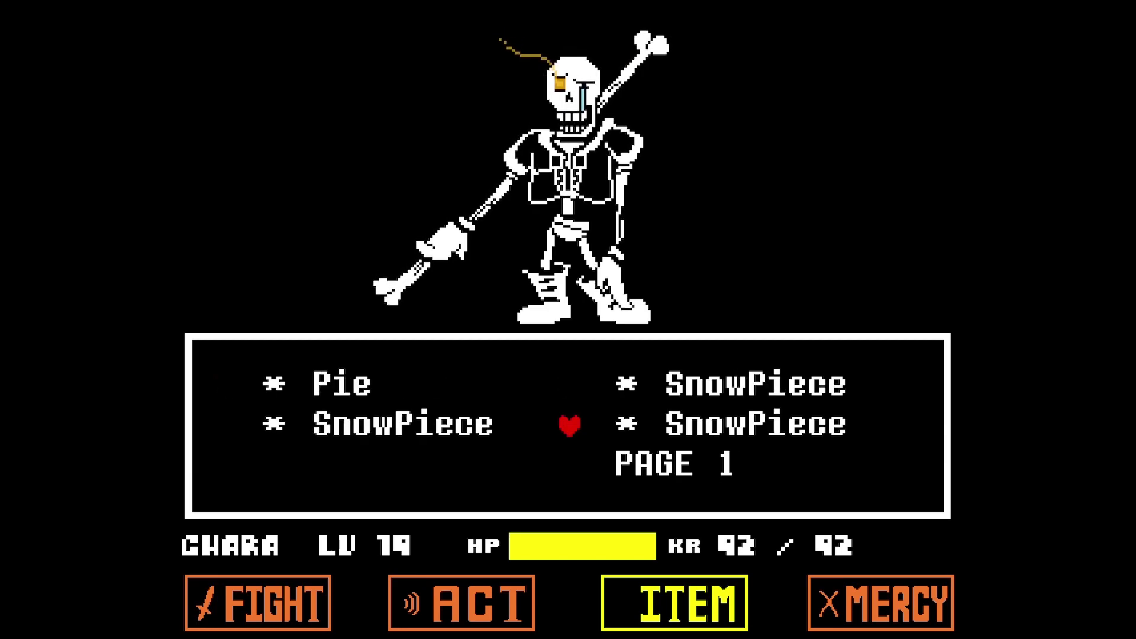
{"action": "key", "text": "z"}
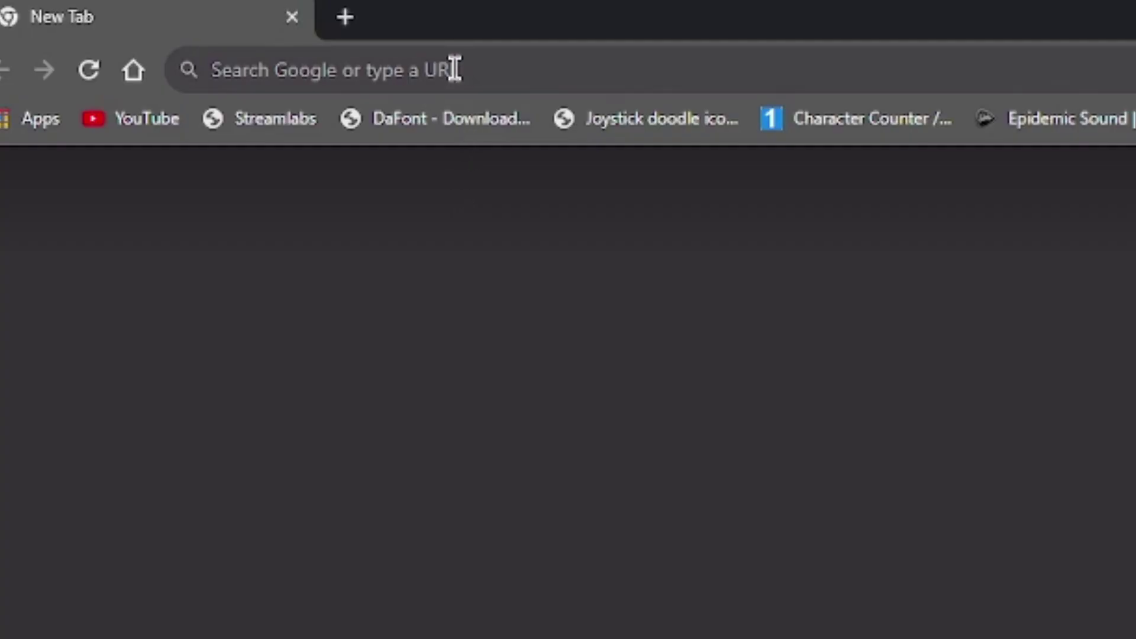
- Load gamejolt.com and search the site for 'Disbelief P'
{"action": "left_click", "coordinate": [452, 68]}
{"action": "type", "text": "Gamejolt.com"}
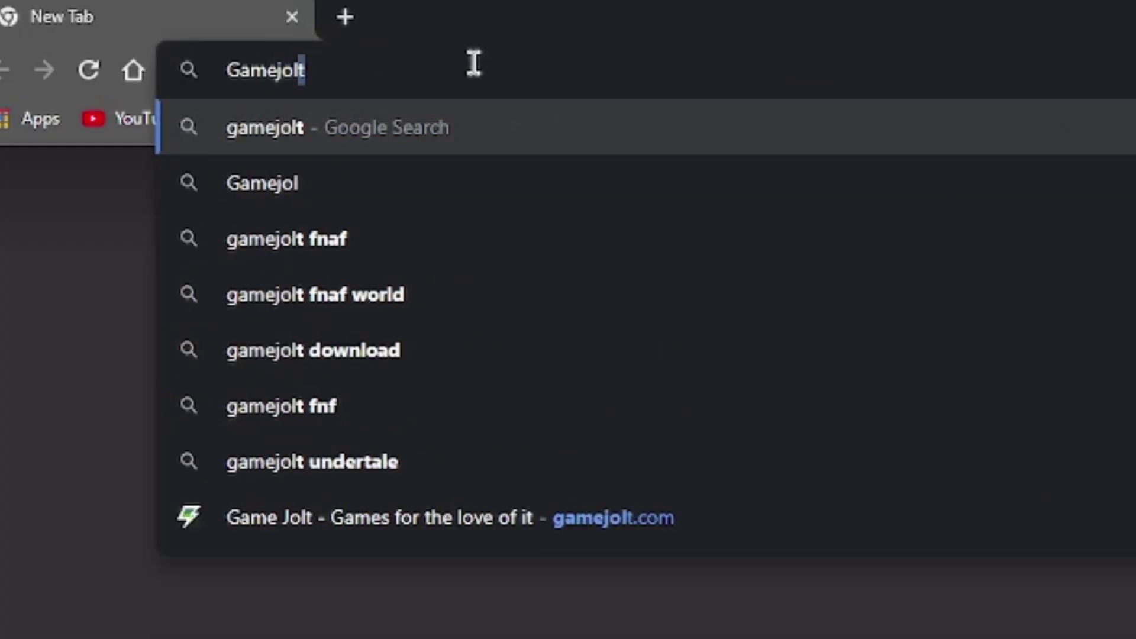
{"action": "key", "text": "Return"}
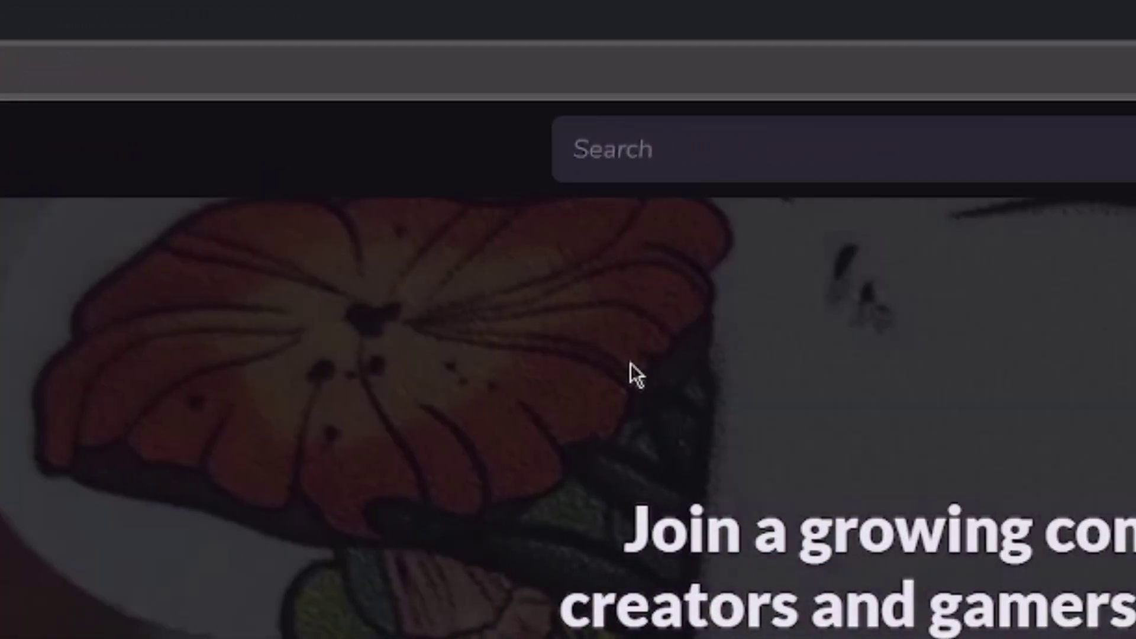
{"action": "left_click", "coordinate": [951, 136]}
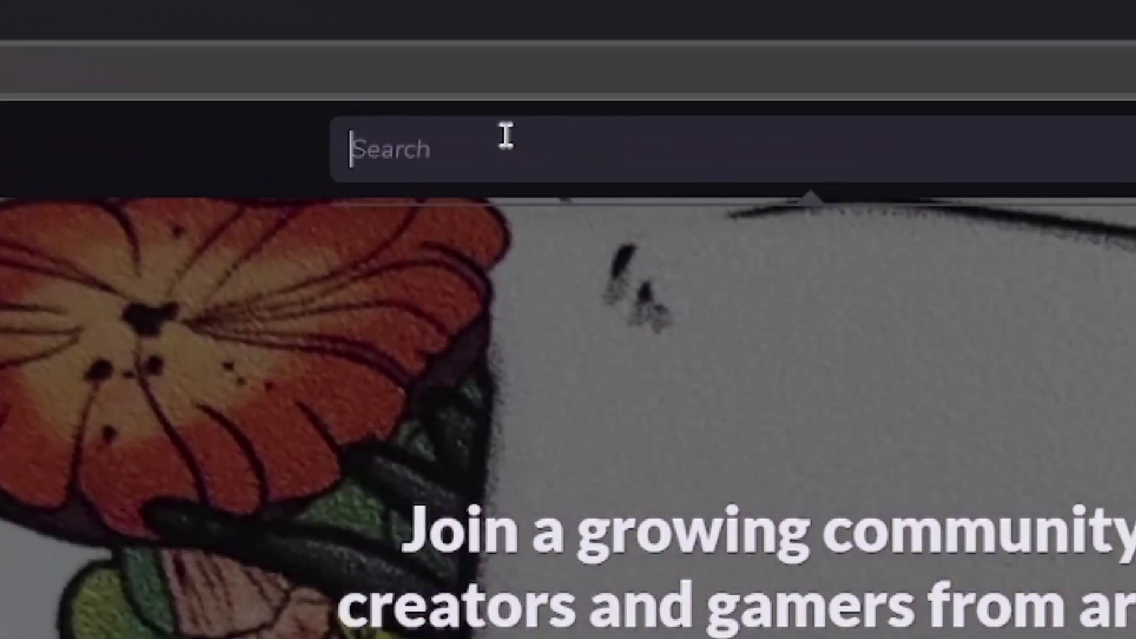
{"action": "type", "text": "Disbelief P"}
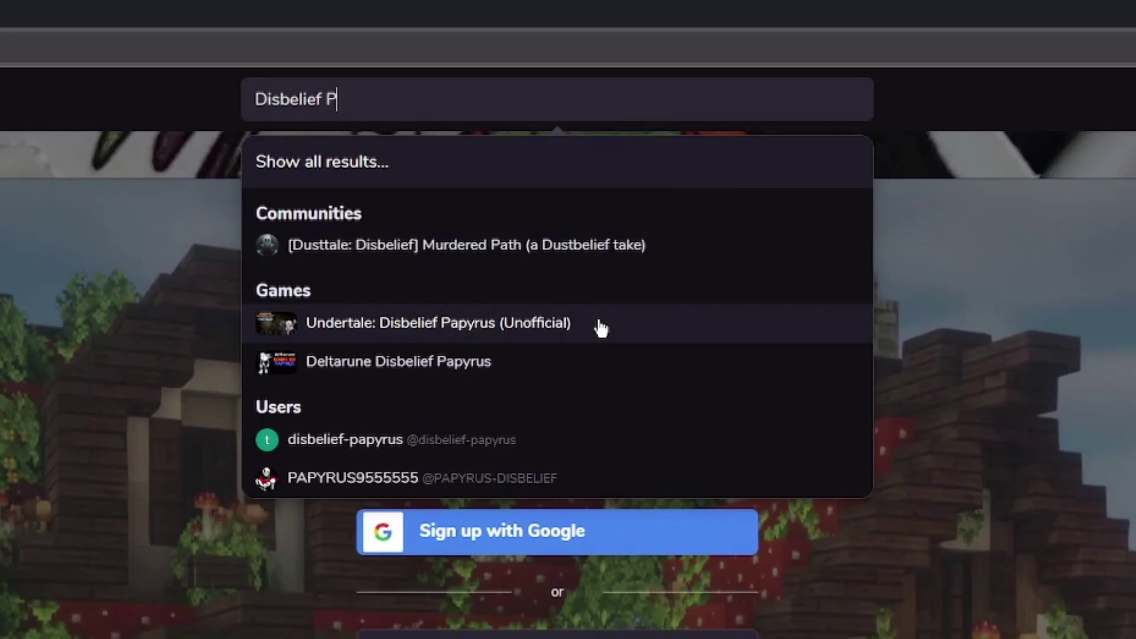
- Open Undertale: Disbelief Papyrus (Unofficial), start the 64-bit download, and cancel the Save As dialog
{"action": "left_click", "coordinate": [618, 490]}
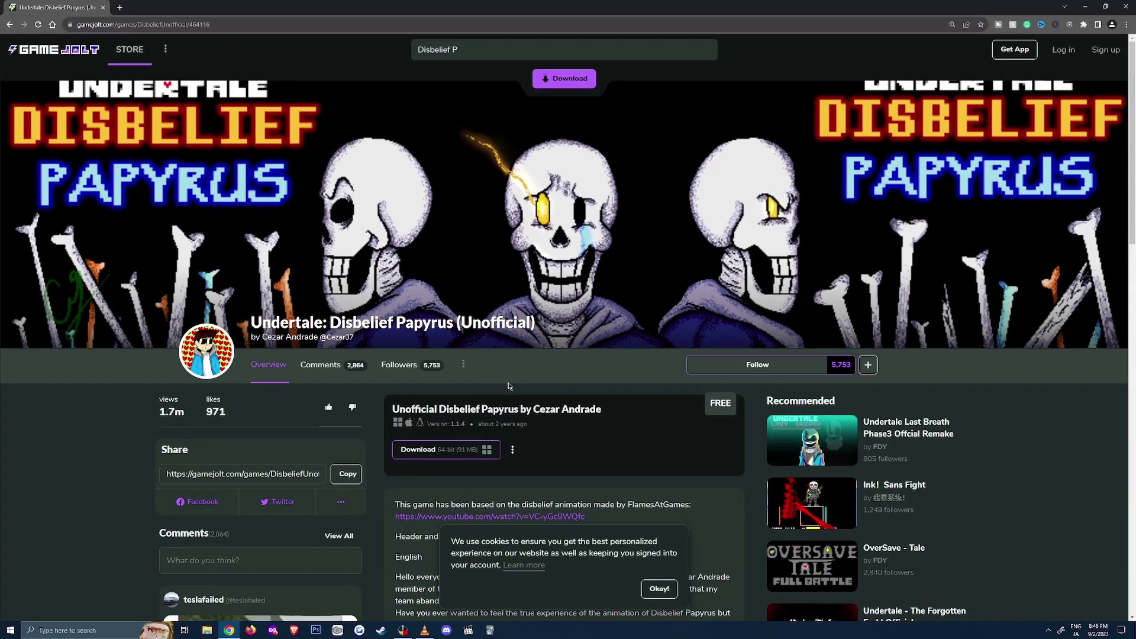
{"action": "left_click", "coordinate": [450, 455]}
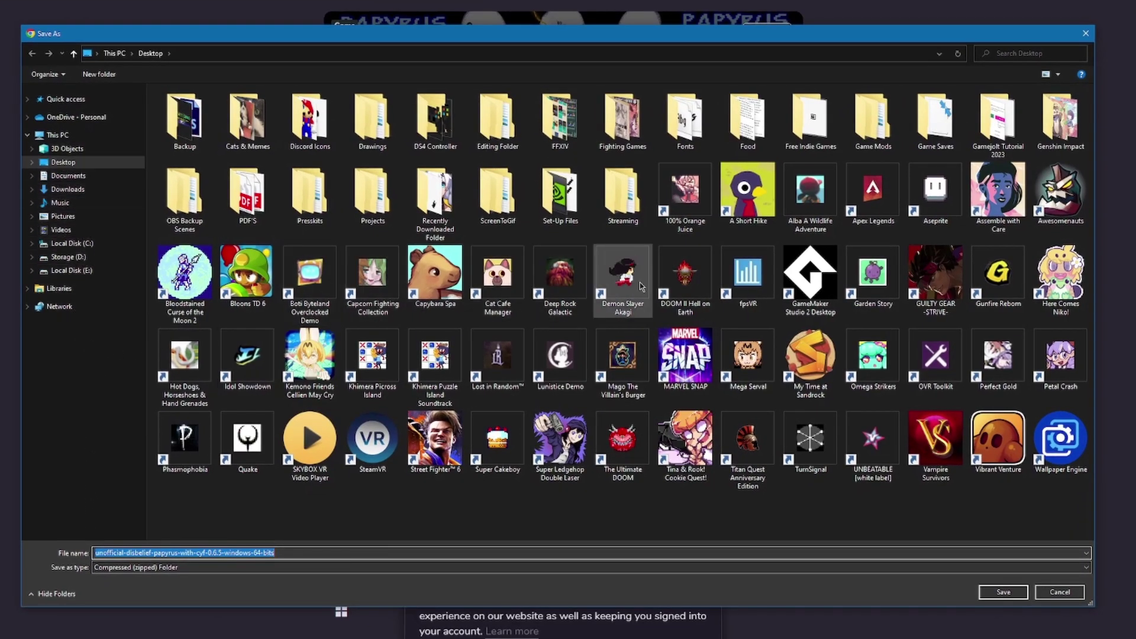
{"action": "left_click", "coordinate": [1086, 34]}
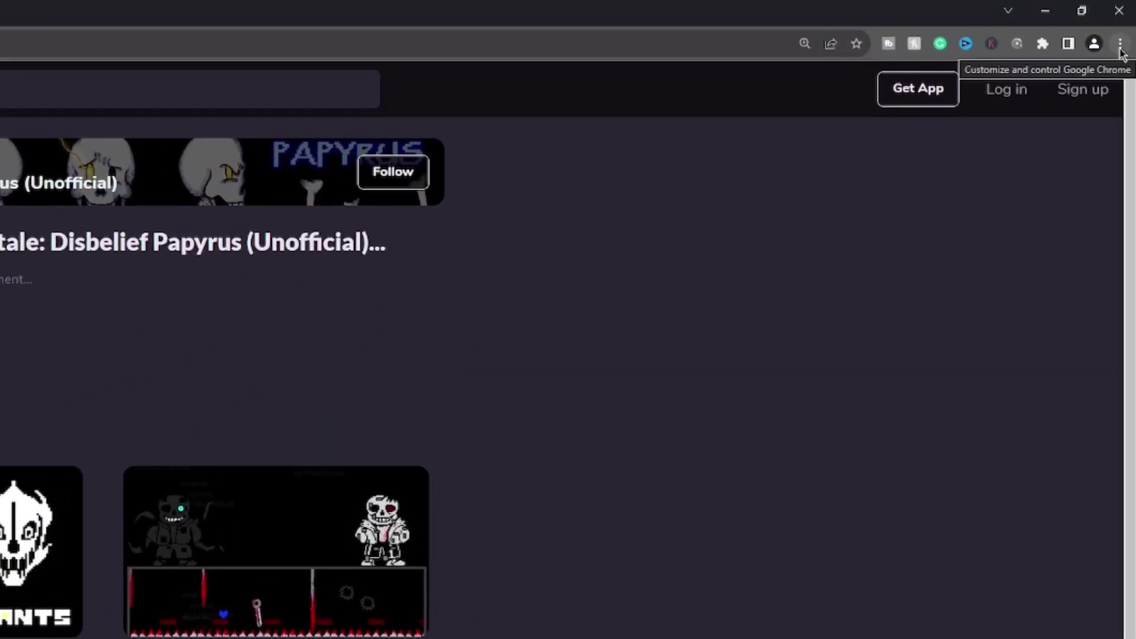
- In Chrome's Downloads settings, turn on asking where to save each file
{"action": "left_click", "coordinate": [1120, 44]}
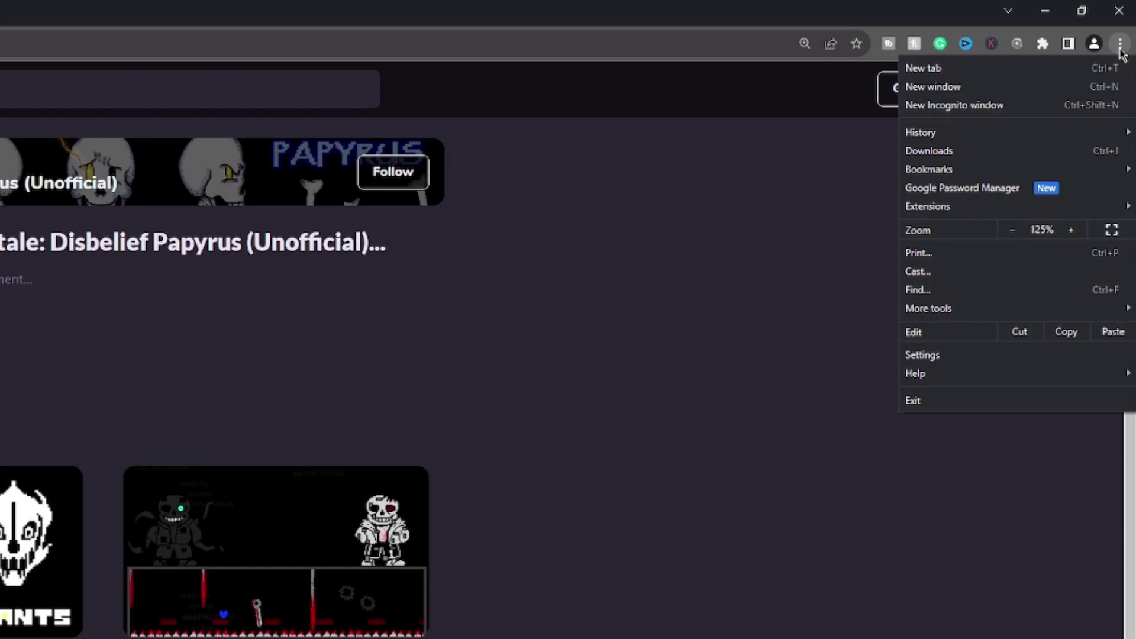
{"action": "left_click", "coordinate": [939, 355]}
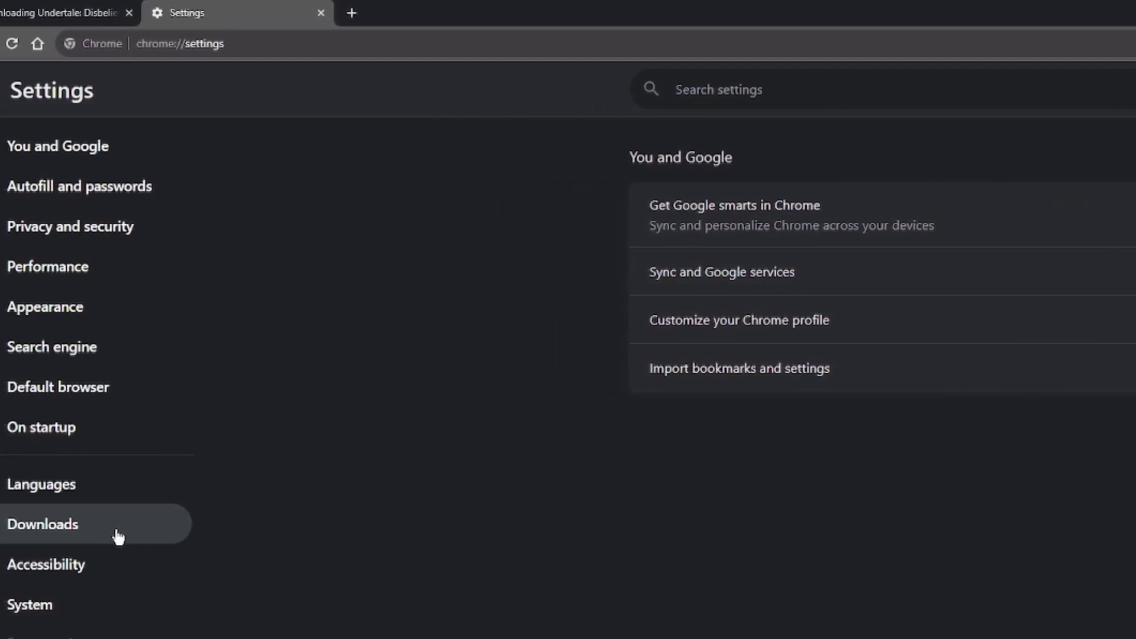
{"action": "left_click", "coordinate": [170, 535]}
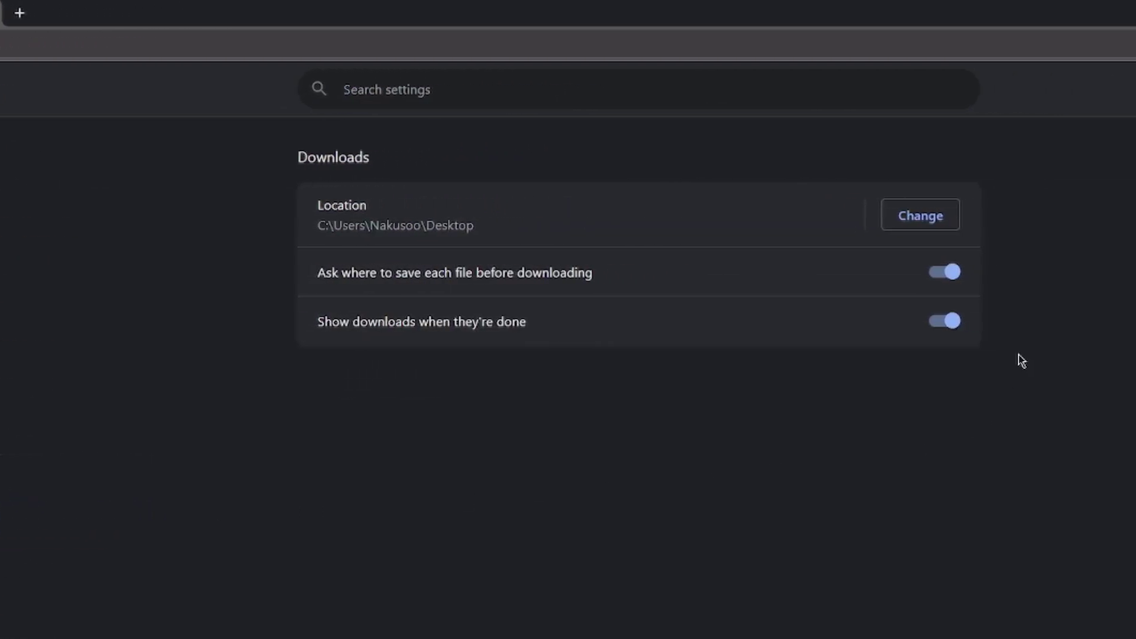
{"action": "left_click", "coordinate": [896, 278]}
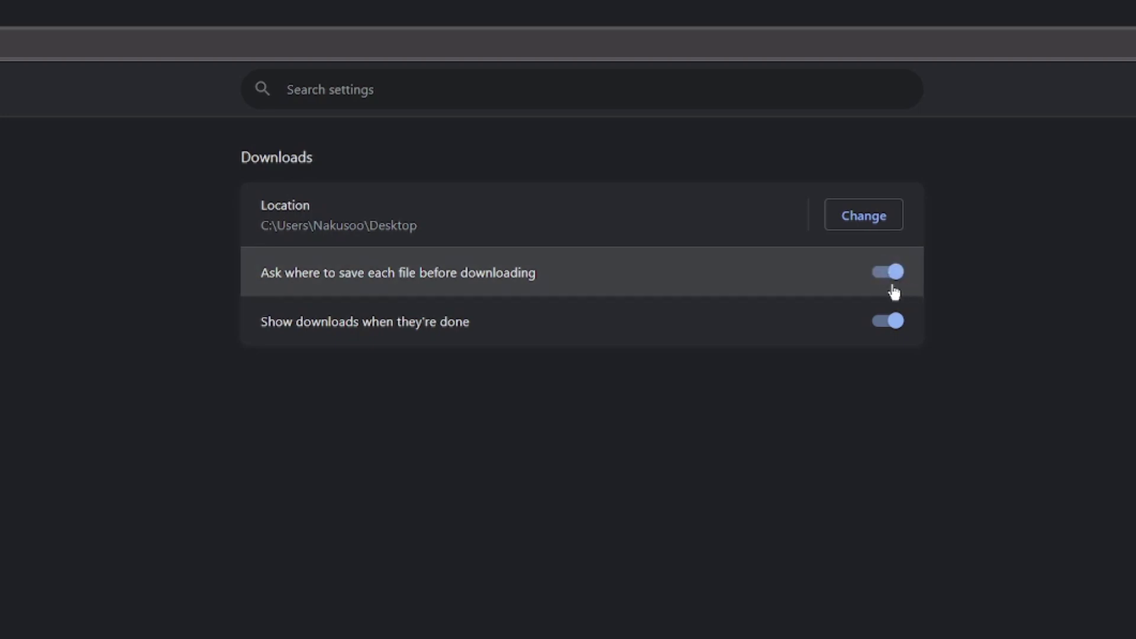
- Save the Disbelief Papyrus mod zip to the Desktop
{"action": "left_click", "coordinate": [861, 223]}
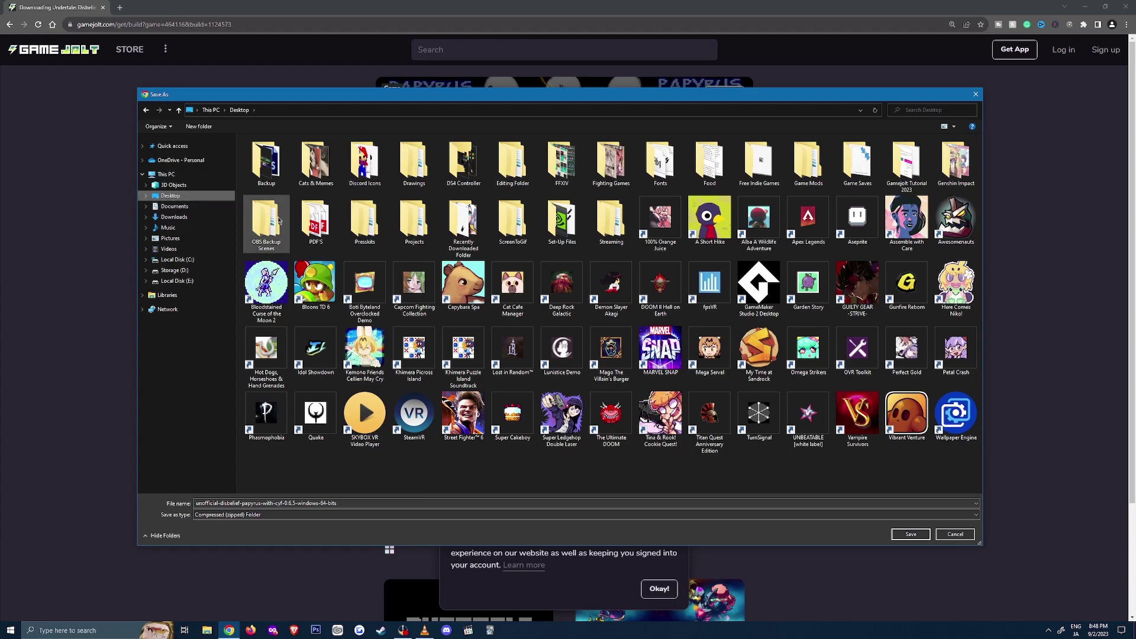
{"action": "left_click", "coordinate": [909, 534]}
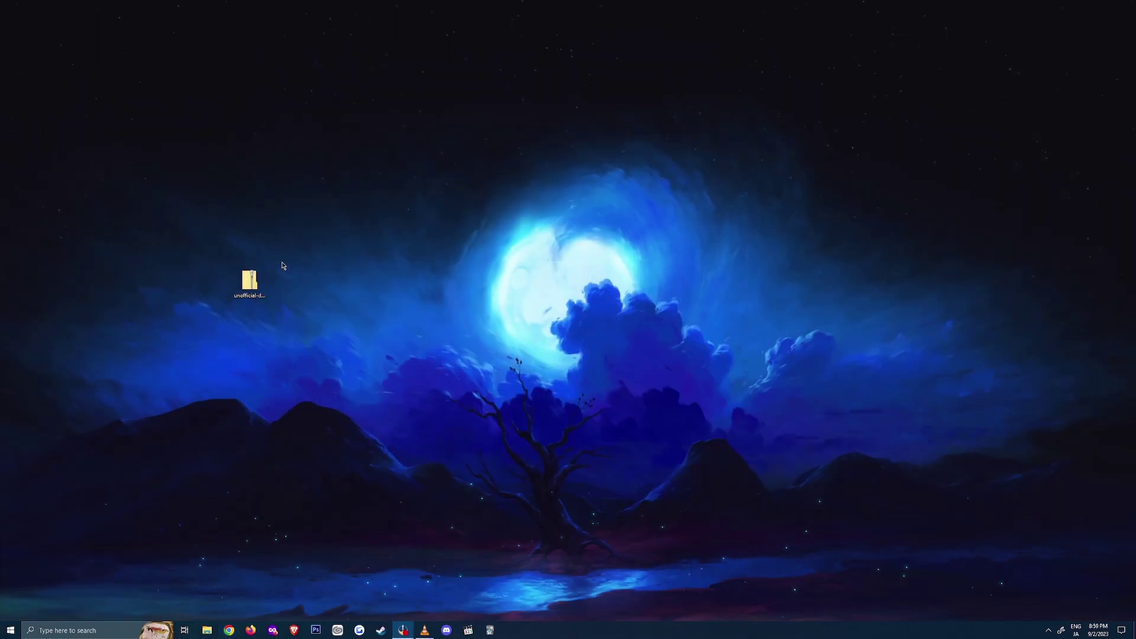
- Open the zip and drag the Unofficial Disbelief Papyrus with CYF 0.6.5 Windows 64 bits folder onto the desktop
{"action": "double_click", "coordinate": [249, 282]}
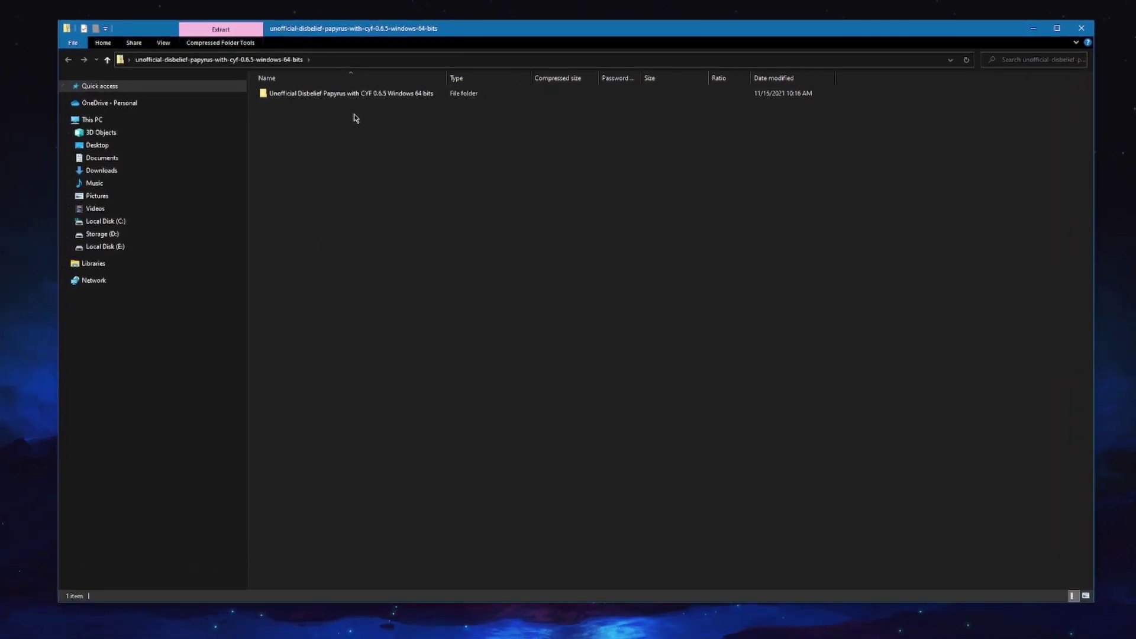
{"action": "left_click_drag", "start_coordinate": [345, 98], "coordinate": [10, 207]}
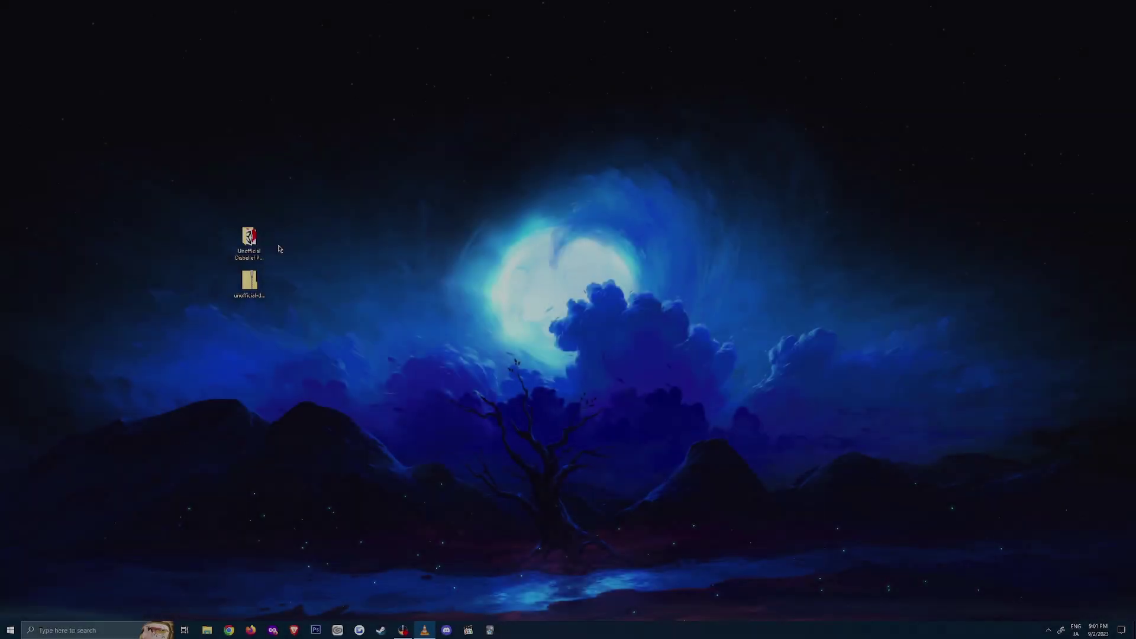
- Open the extracted mod folder and run Create Your Frisk 0.6.5
{"action": "double_click", "coordinate": [248, 242]}
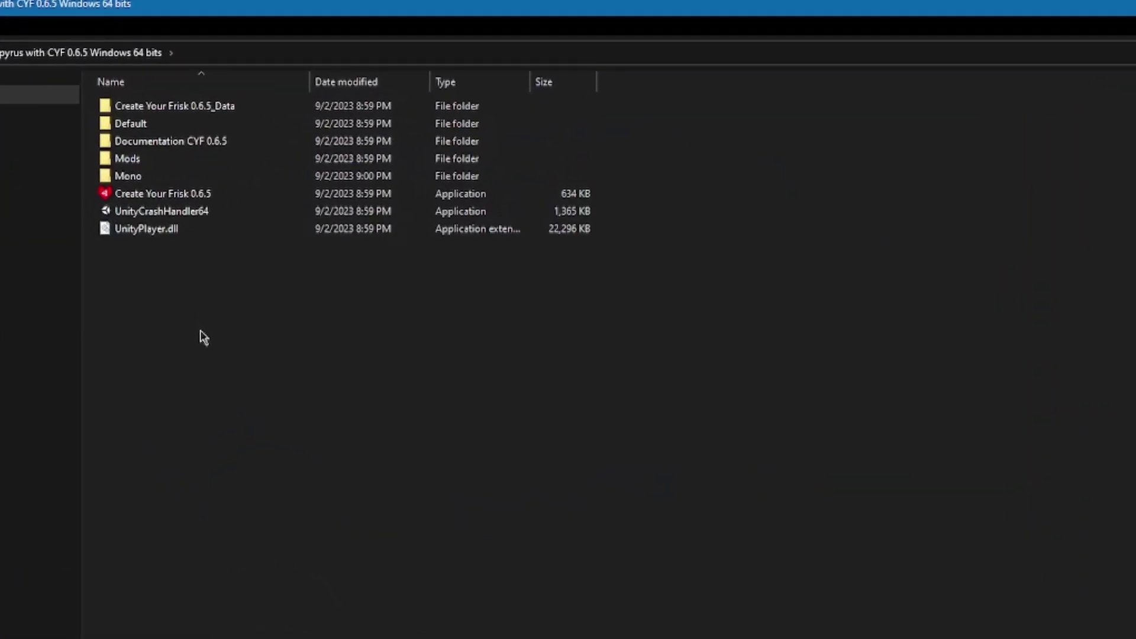
{"action": "left_click", "coordinate": [236, 201]}
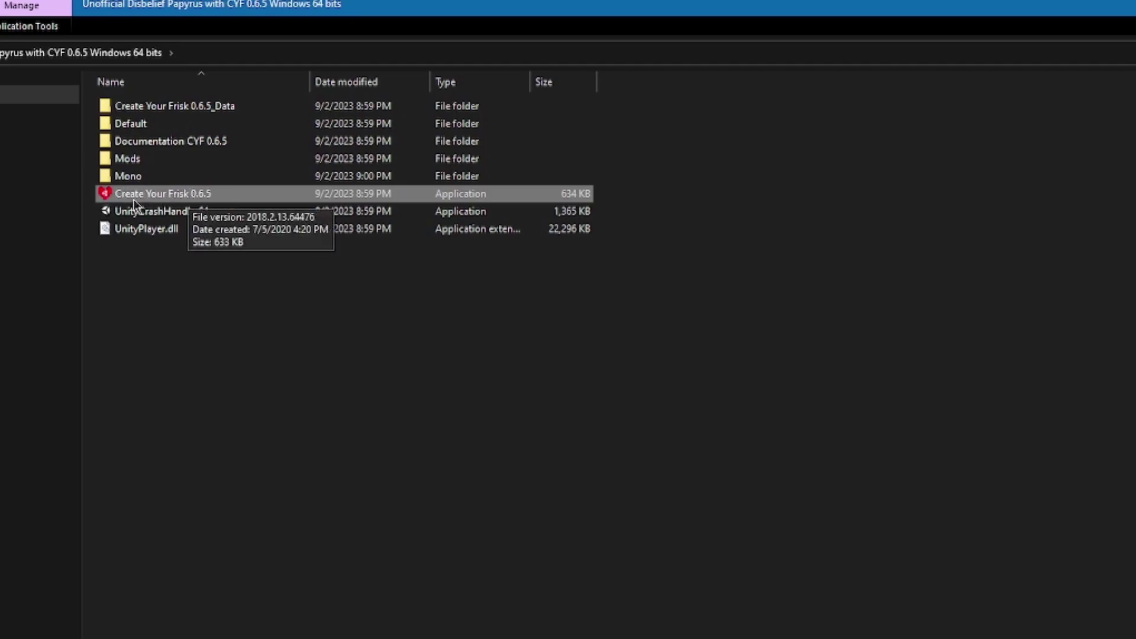
{"action": "double_click", "coordinate": [183, 200]}
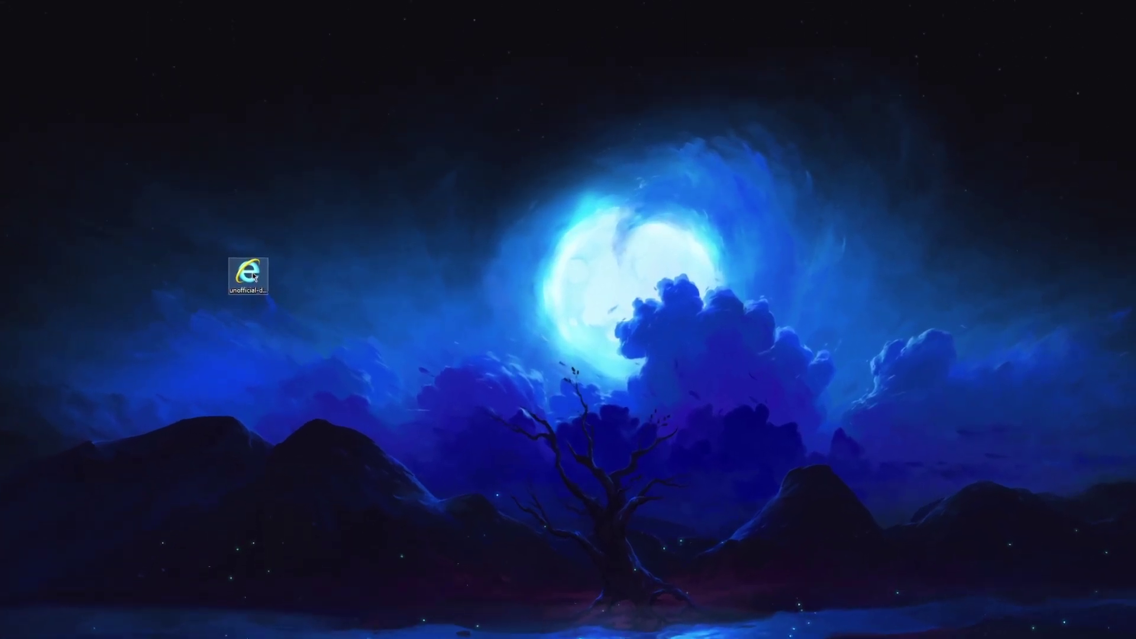
- Make File Explorer the default app for zip files, opening the mod zip with it
{"action": "right_click", "coordinate": [253, 284]}
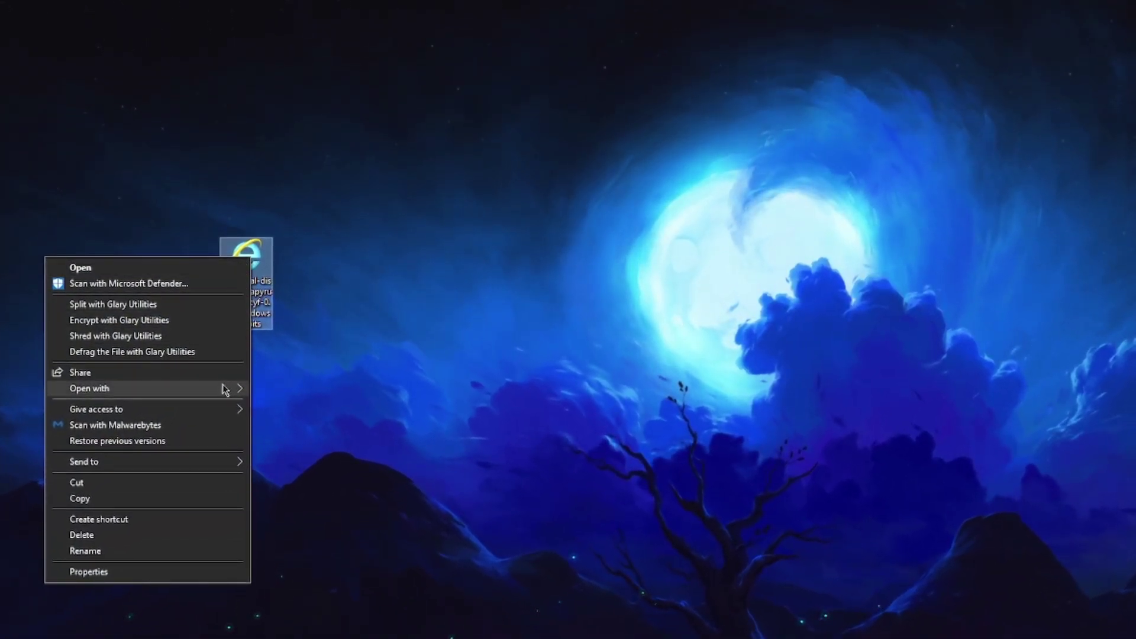
{"action": "mouse_move", "coordinate": [226, 390]}
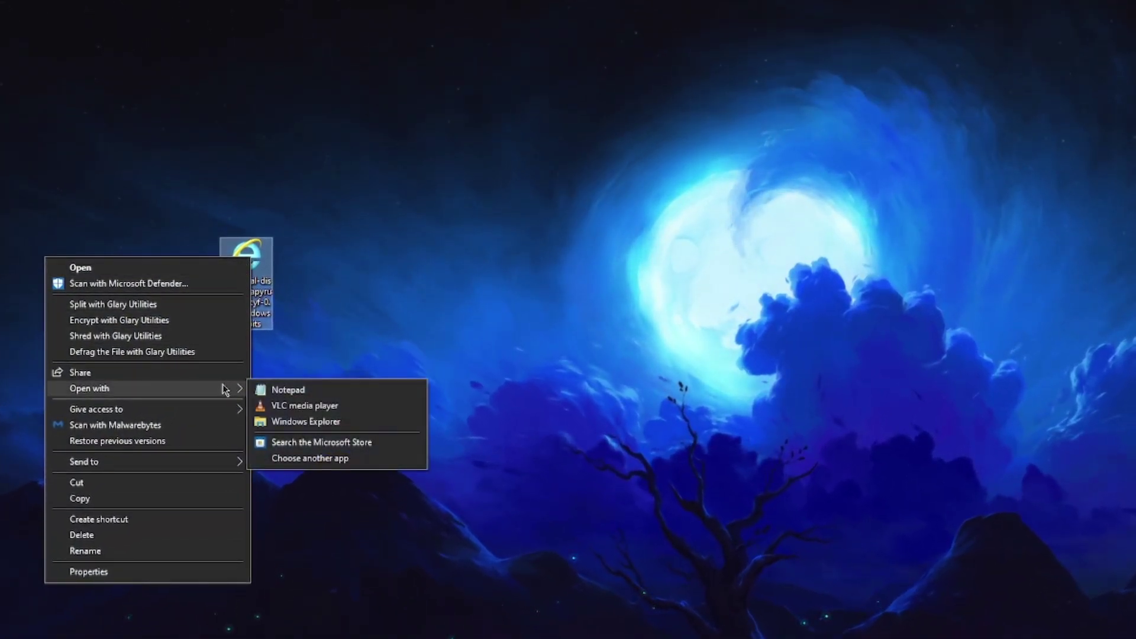
{"action": "left_click", "coordinate": [307, 467]}
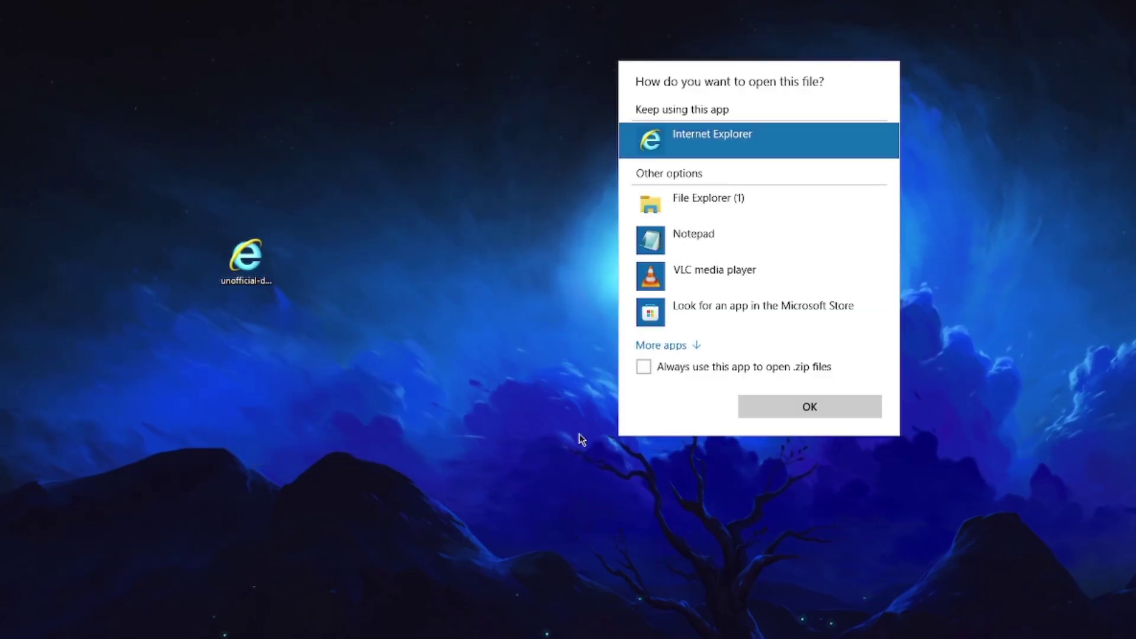
{"action": "left_click", "coordinate": [700, 214]}
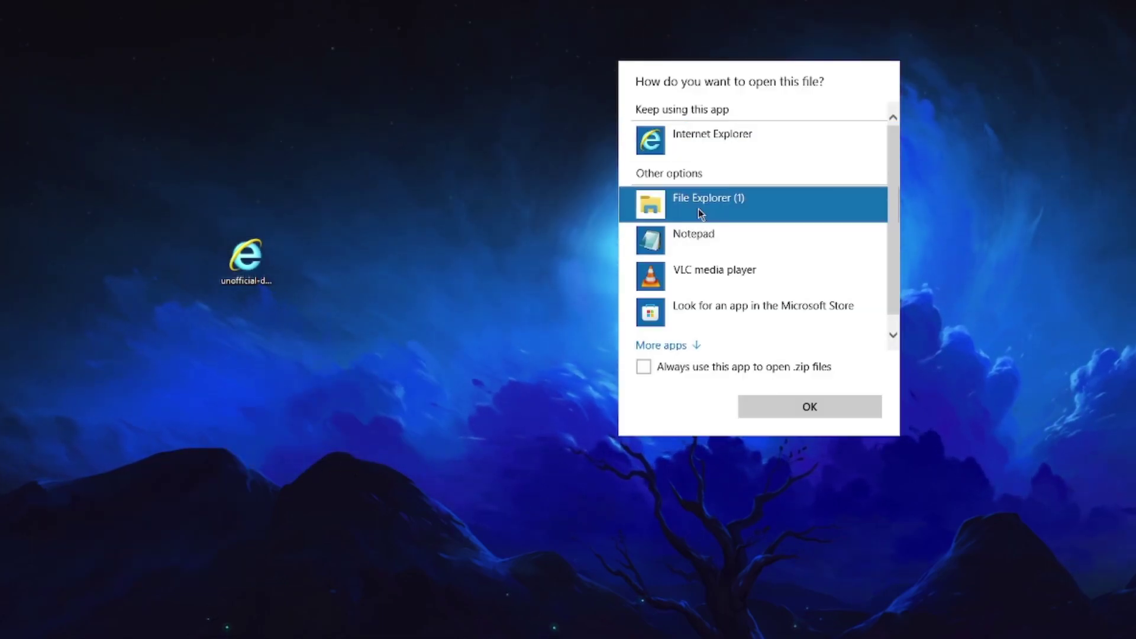
{"action": "left_click", "coordinate": [682, 346]}
{"action": "scroll", "coordinate": [710, 302], "scroll_direction": "down", "scroll_amount": 5}
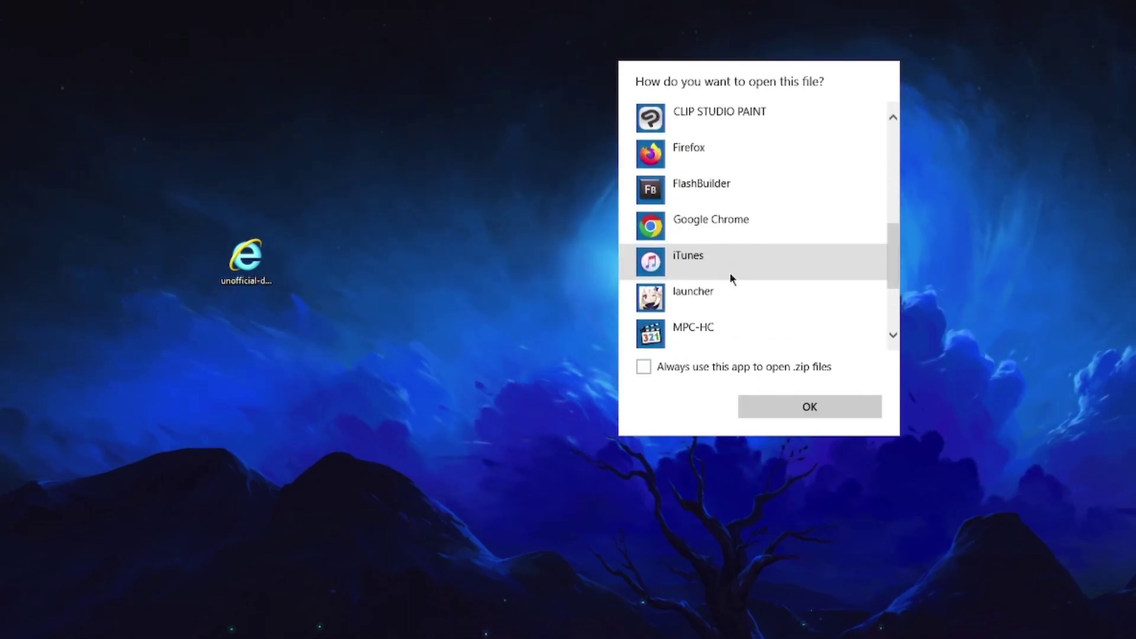
{"action": "scroll", "coordinate": [730, 272], "scroll_direction": "up", "scroll_amount": 6}
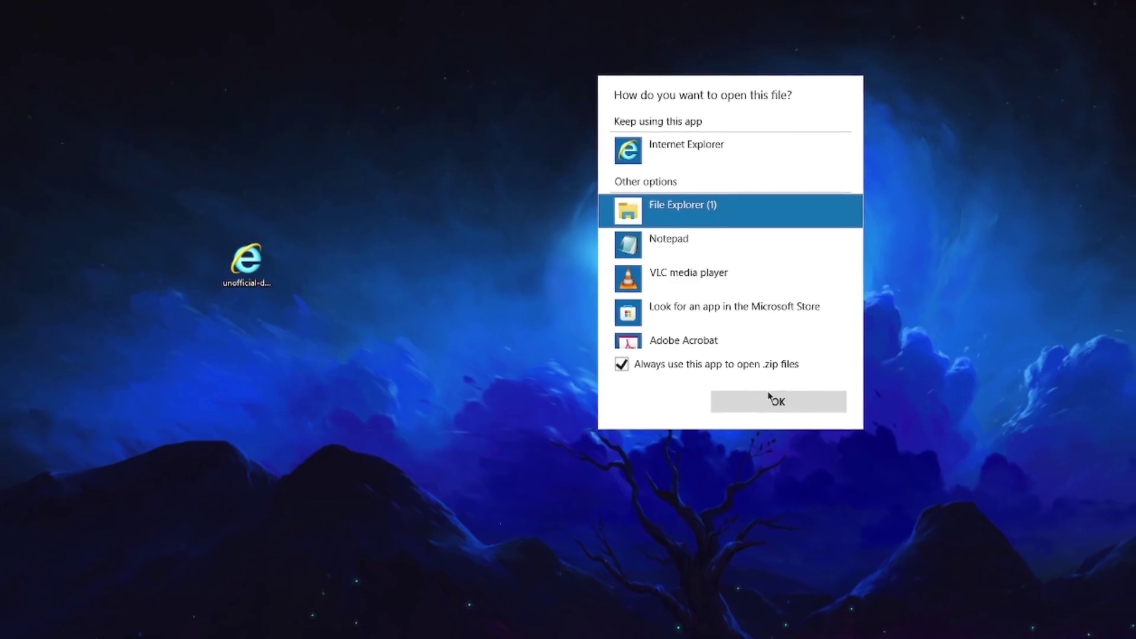
{"action": "left_click", "coordinate": [769, 399]}
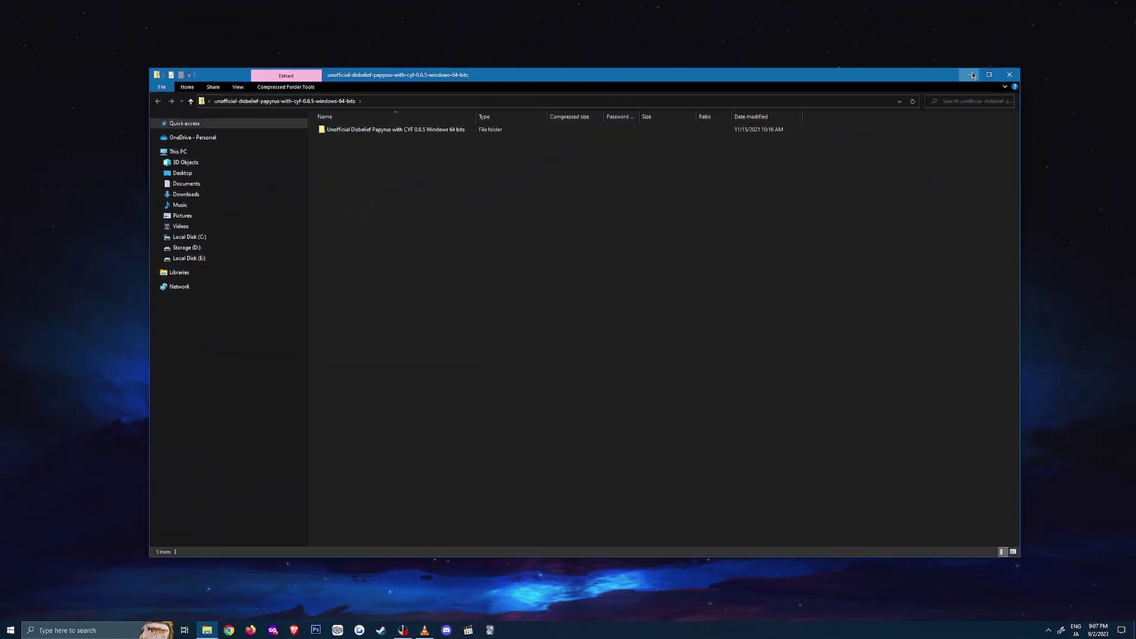
- Minimize and restore the zip window, then drag the mod folder onto the desktop
{"action": "left_click", "coordinate": [972, 74]}
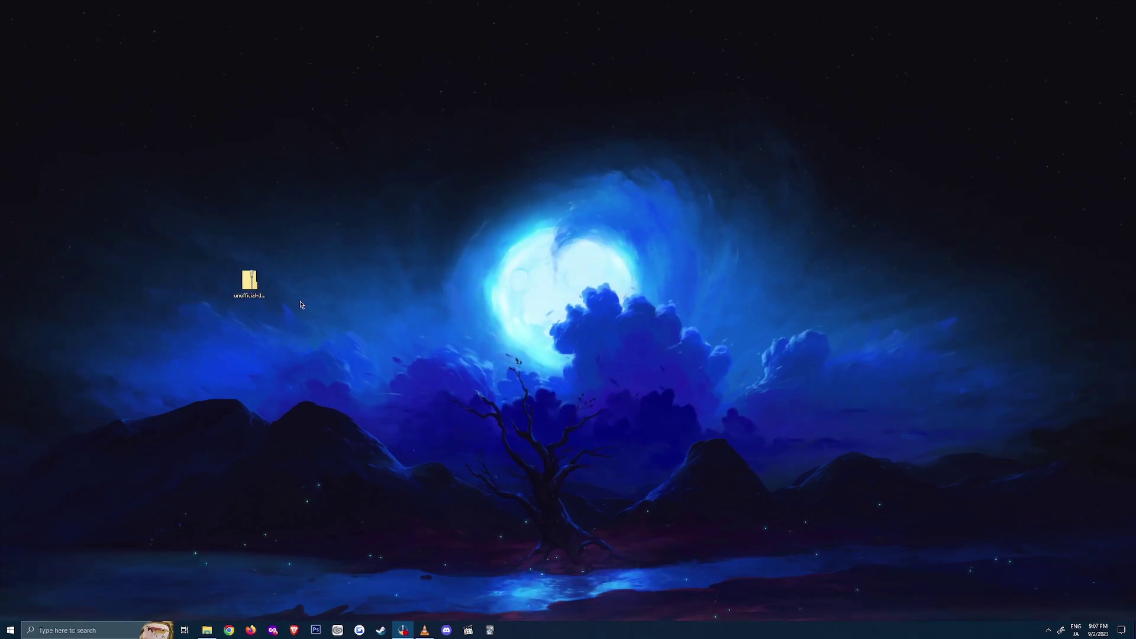
{"action": "left_click", "coordinate": [207, 630]}
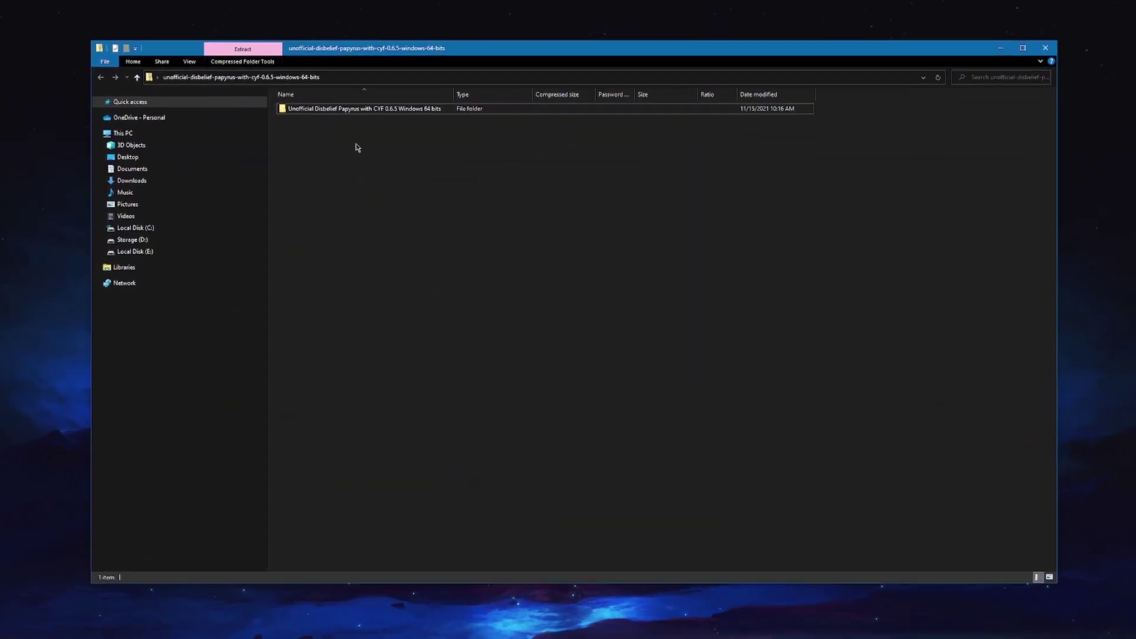
{"action": "left_click_drag", "start_coordinate": [301, 92], "coordinate": [15, 89]}
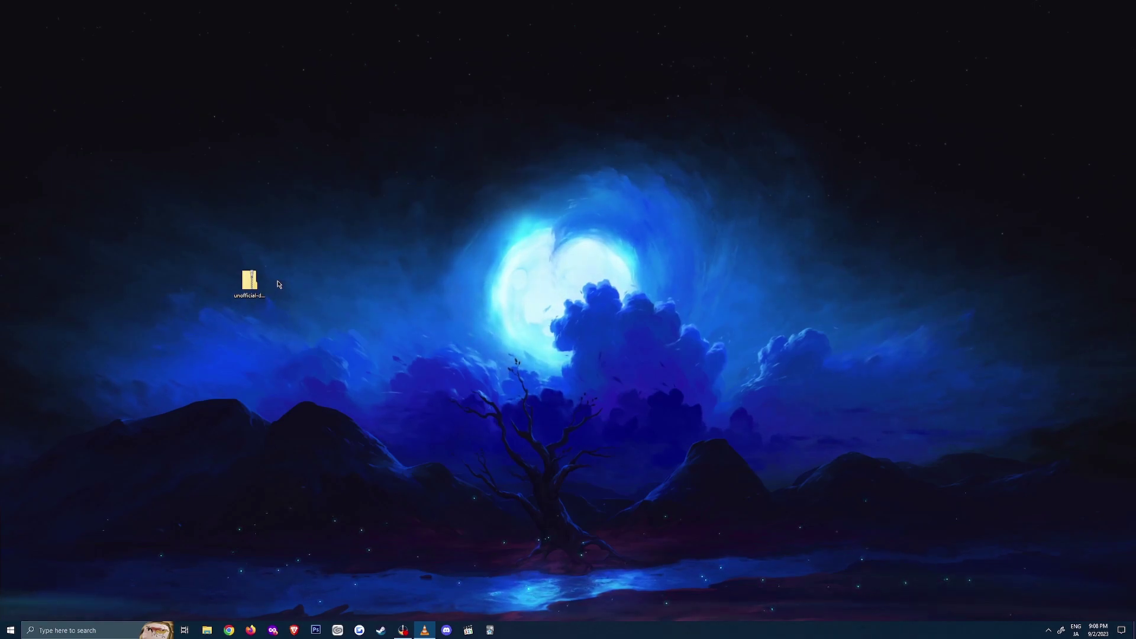
{"action": "right_click", "coordinate": [252, 285]}
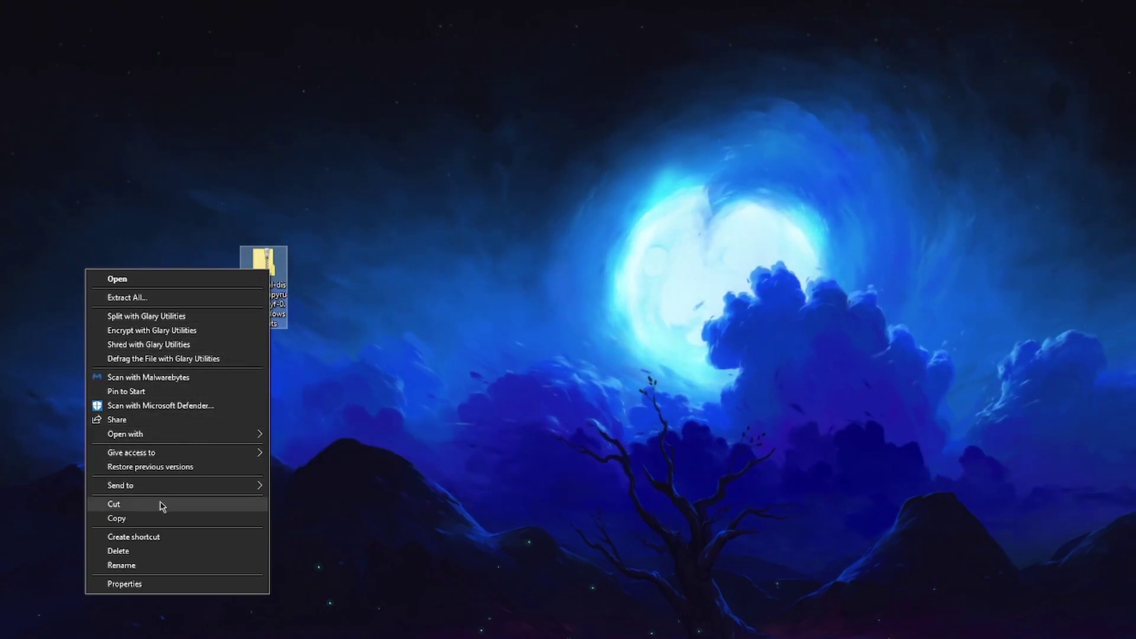
{"action": "left_click", "coordinate": [153, 585]}
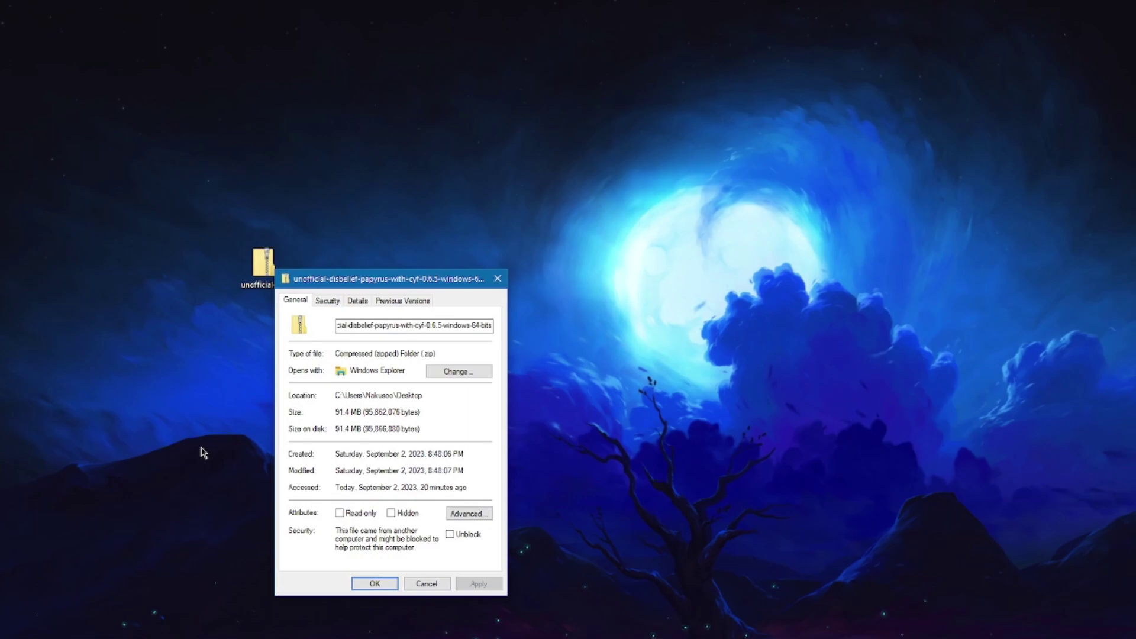
{"action": "left_click", "coordinate": [459, 372]}
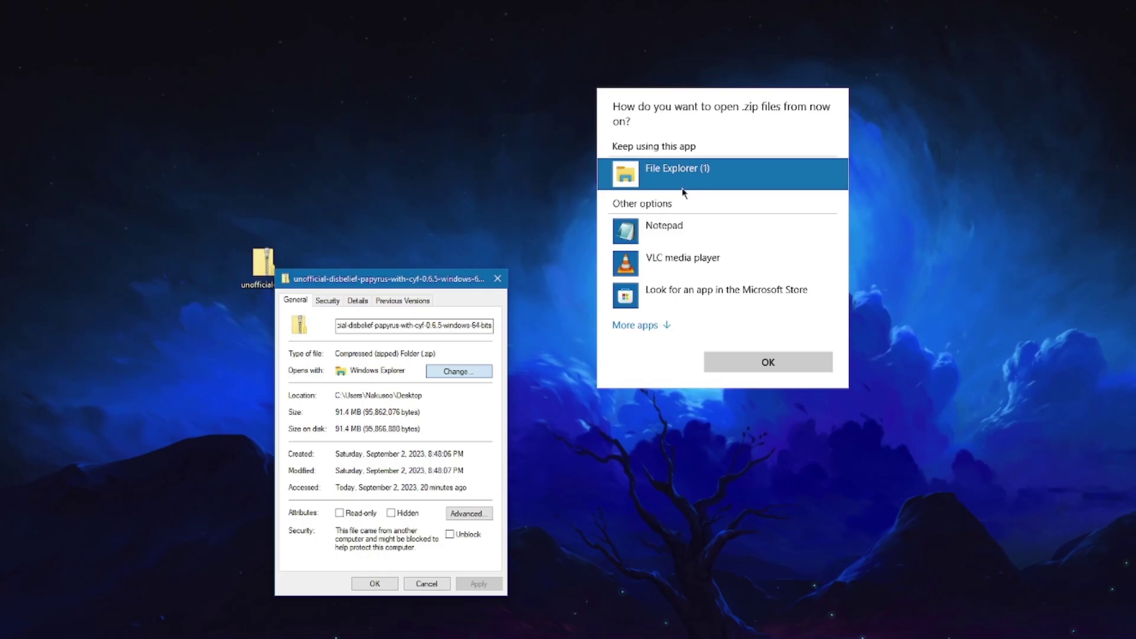
{"action": "left_click", "coordinate": [714, 363]}
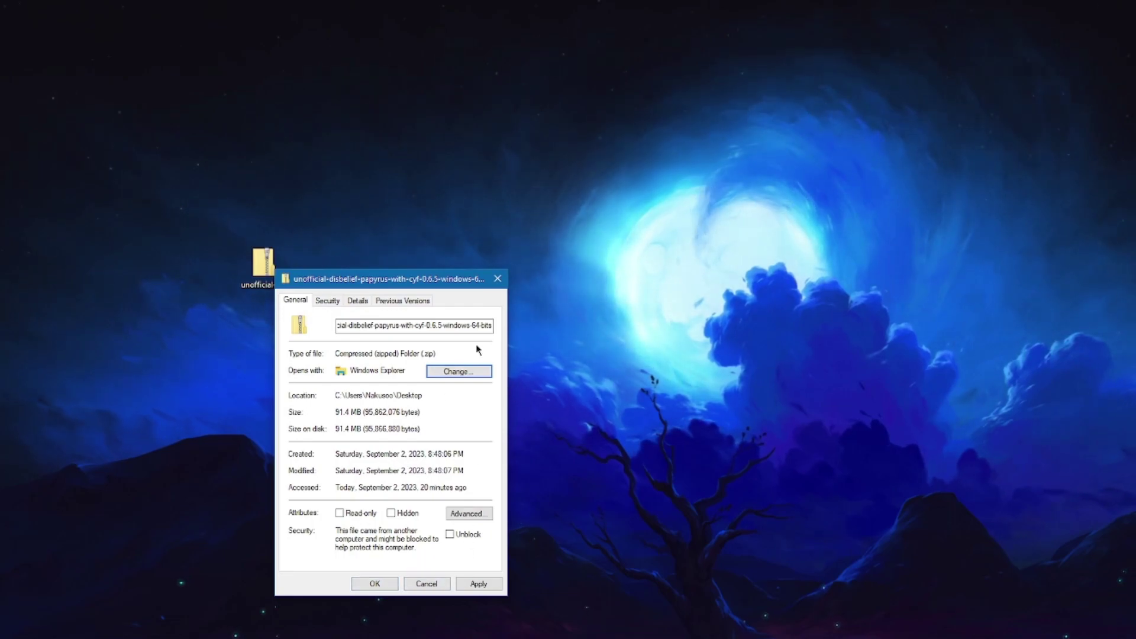
{"action": "left_click", "coordinate": [498, 279]}
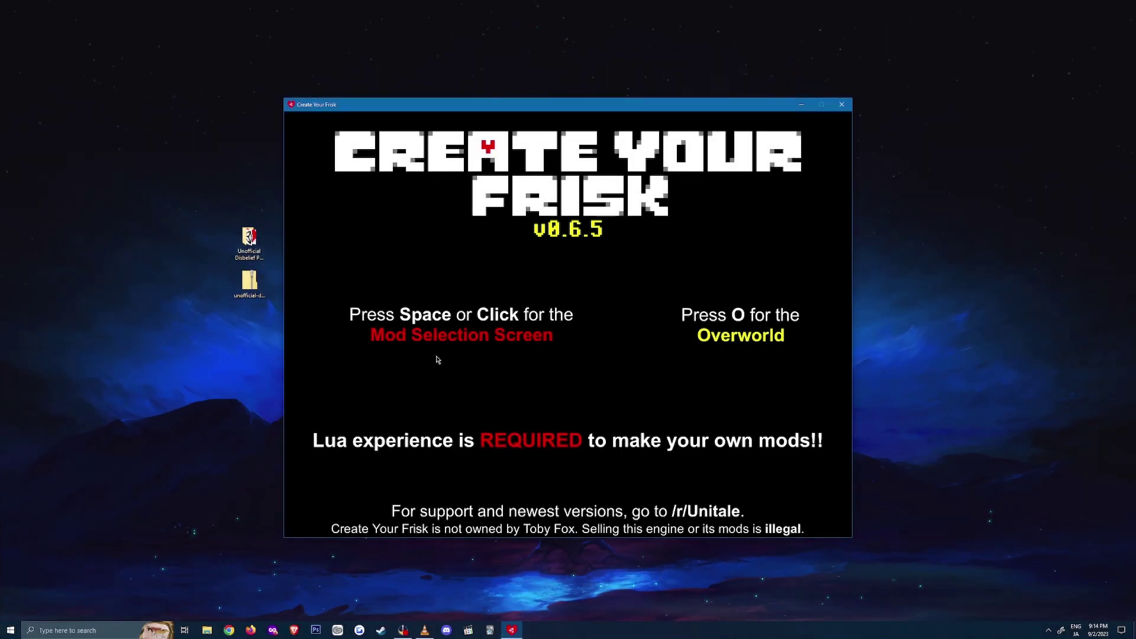
- Go from the title screen to the Mod Selection Screen listing Undertale Disbelief Papyrus
{"action": "left_click", "coordinate": [537, 359]}
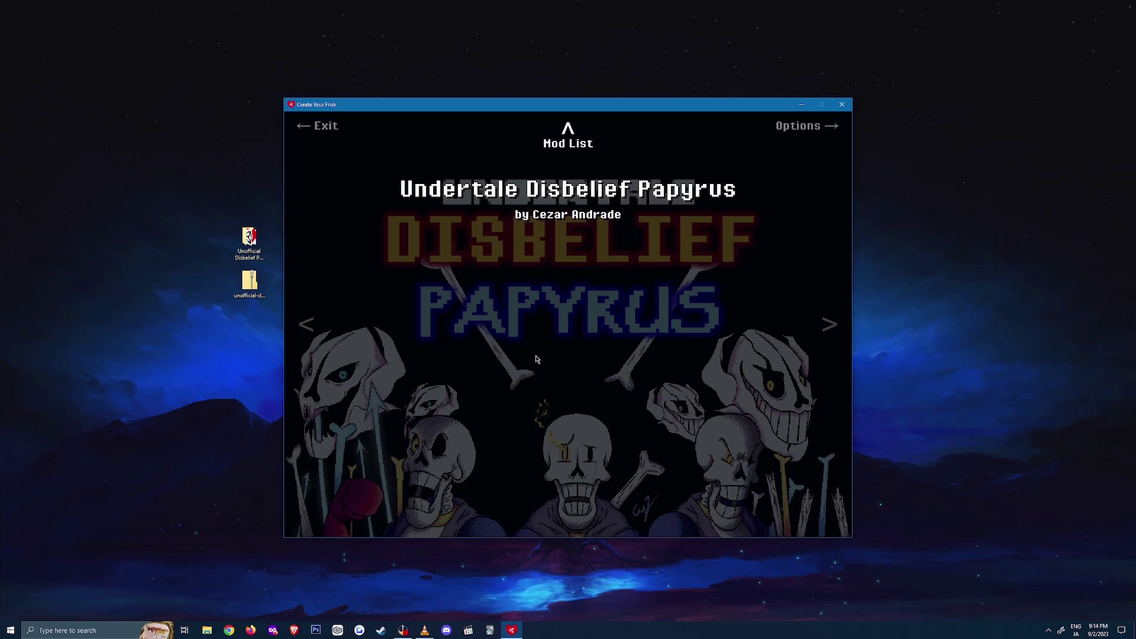
- Launch the Disbelief Papyrus mod, switching to fullscreen with F4 and back to windowed mode
{"action": "key", "text": "Return"}
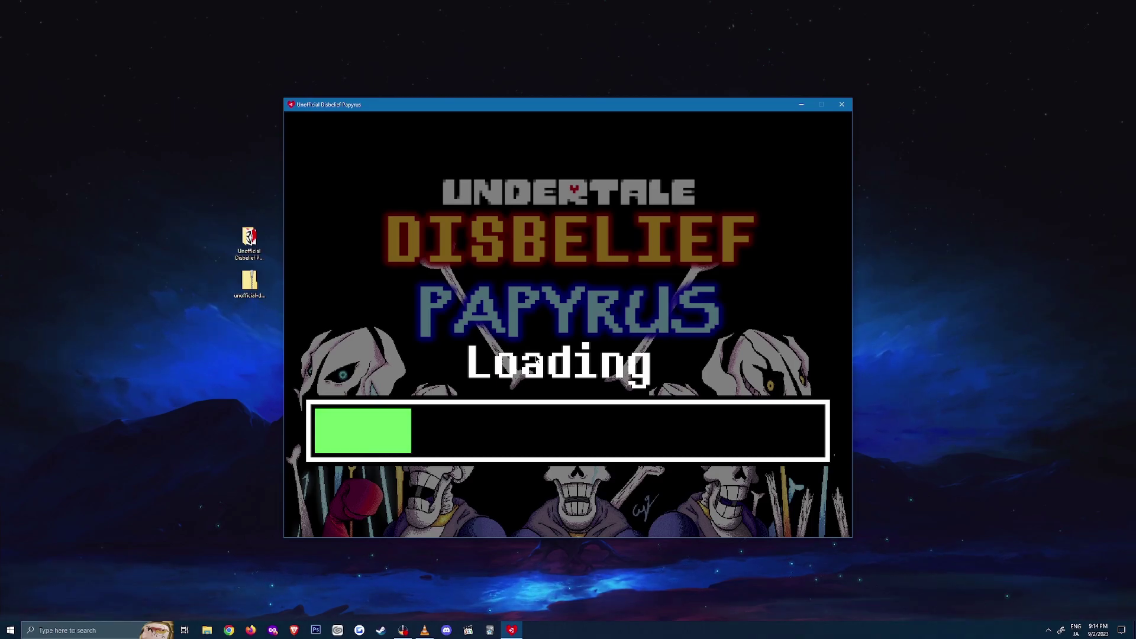
{"action": "key", "text": "F4"}
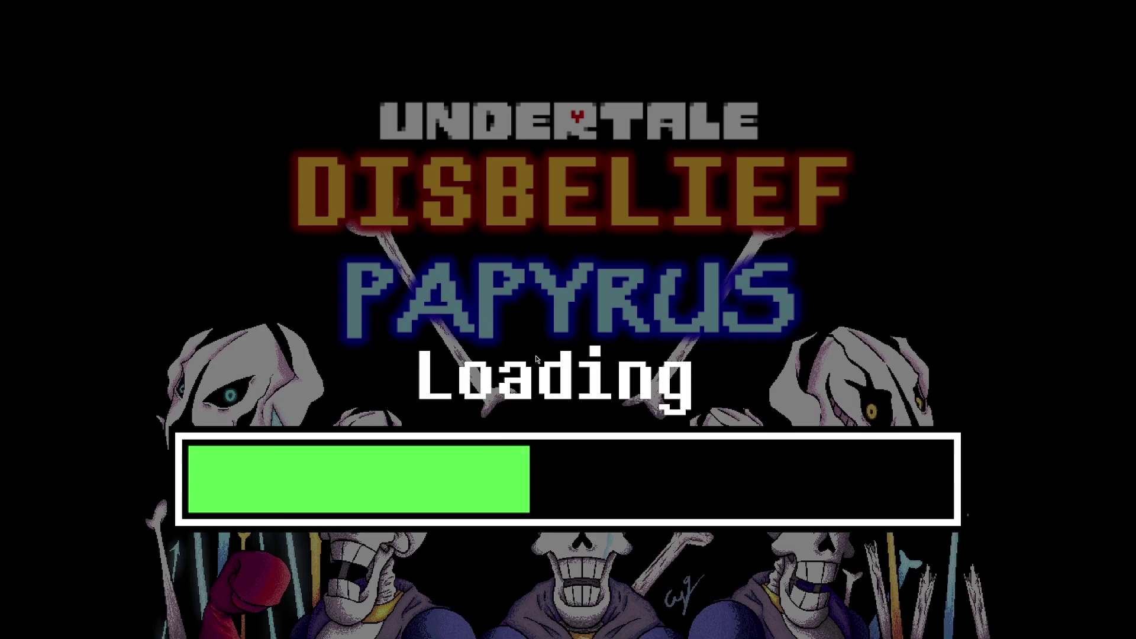
{"action": "key", "text": "F4"}
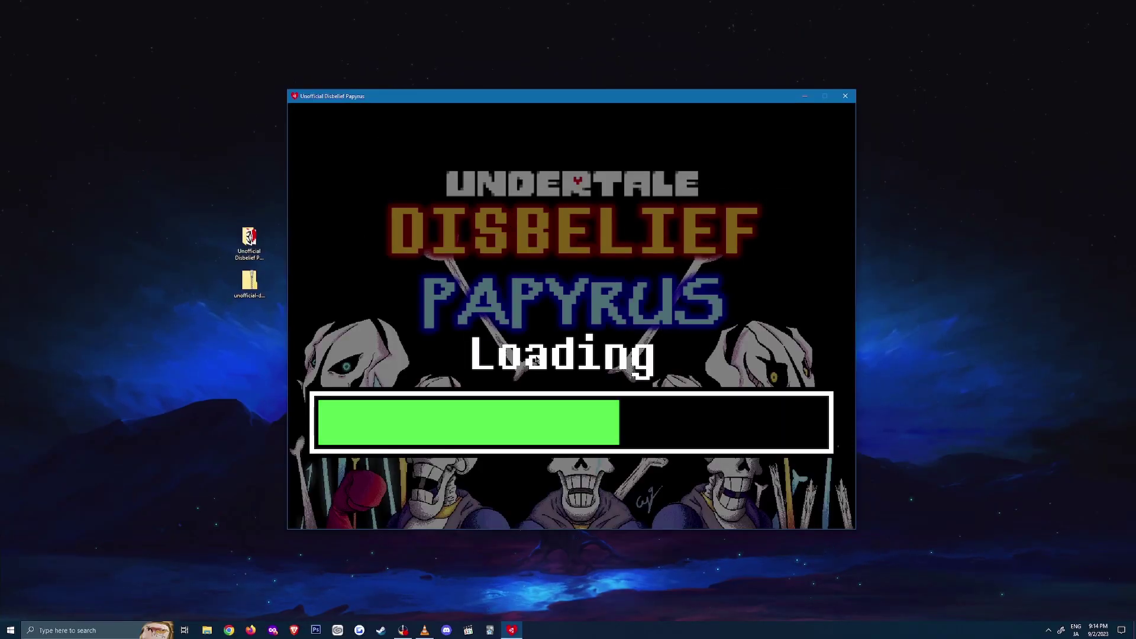